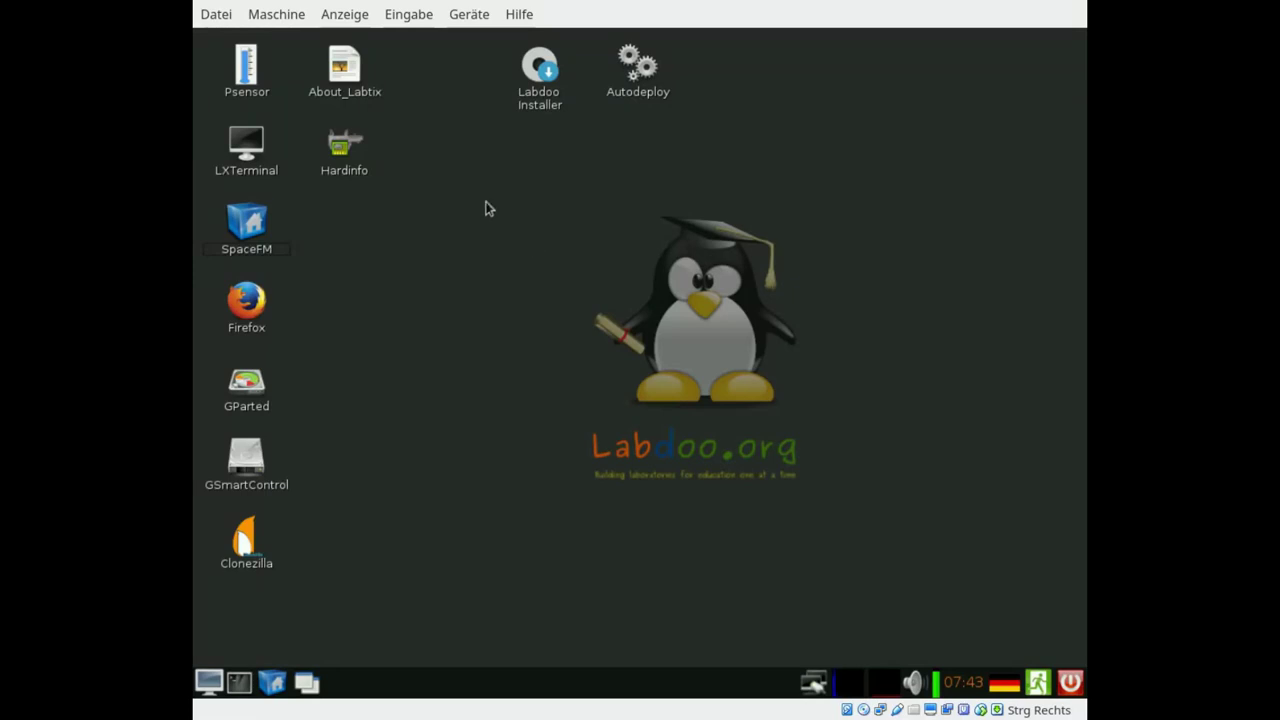
- Open SpaceFM and mount sdb1 to list the 1TB-slave drive's PAE32 and PAE64 folders
double_click(258, 226)
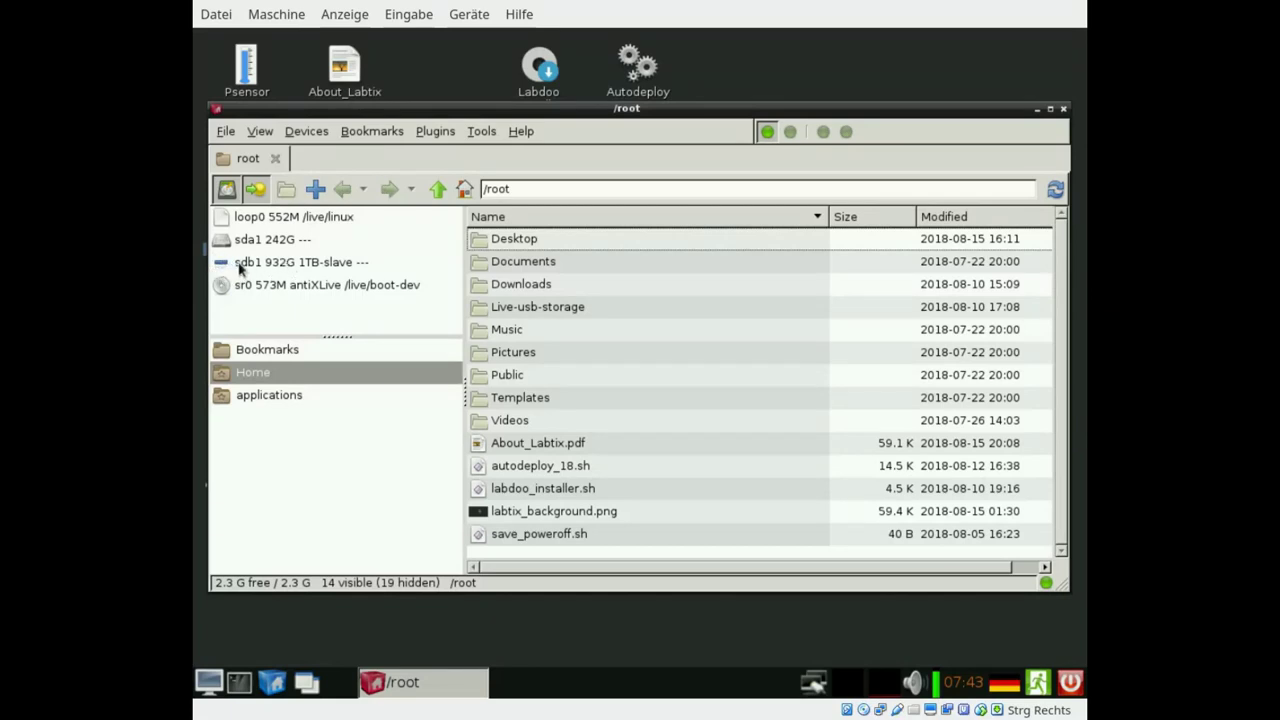
left_click(242, 266)
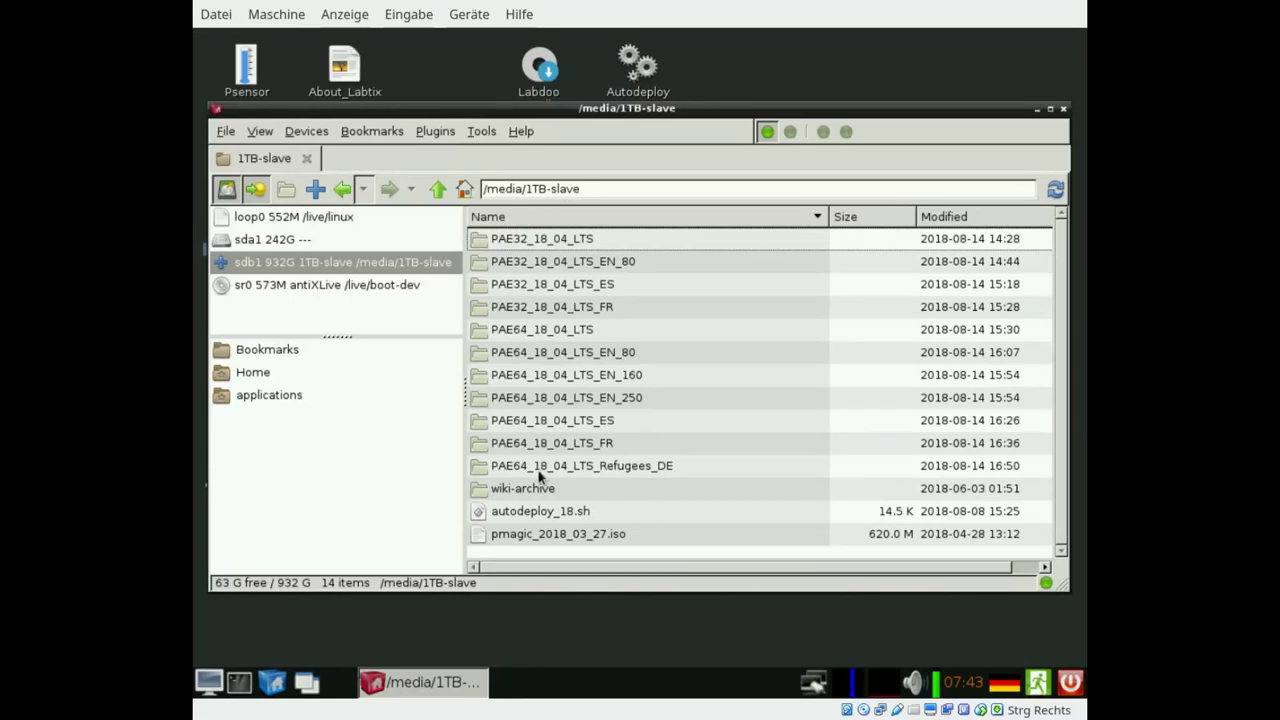
- Start the MountShare network mount from Plugins, then cancel it without mounting anything
left_click(436, 133)
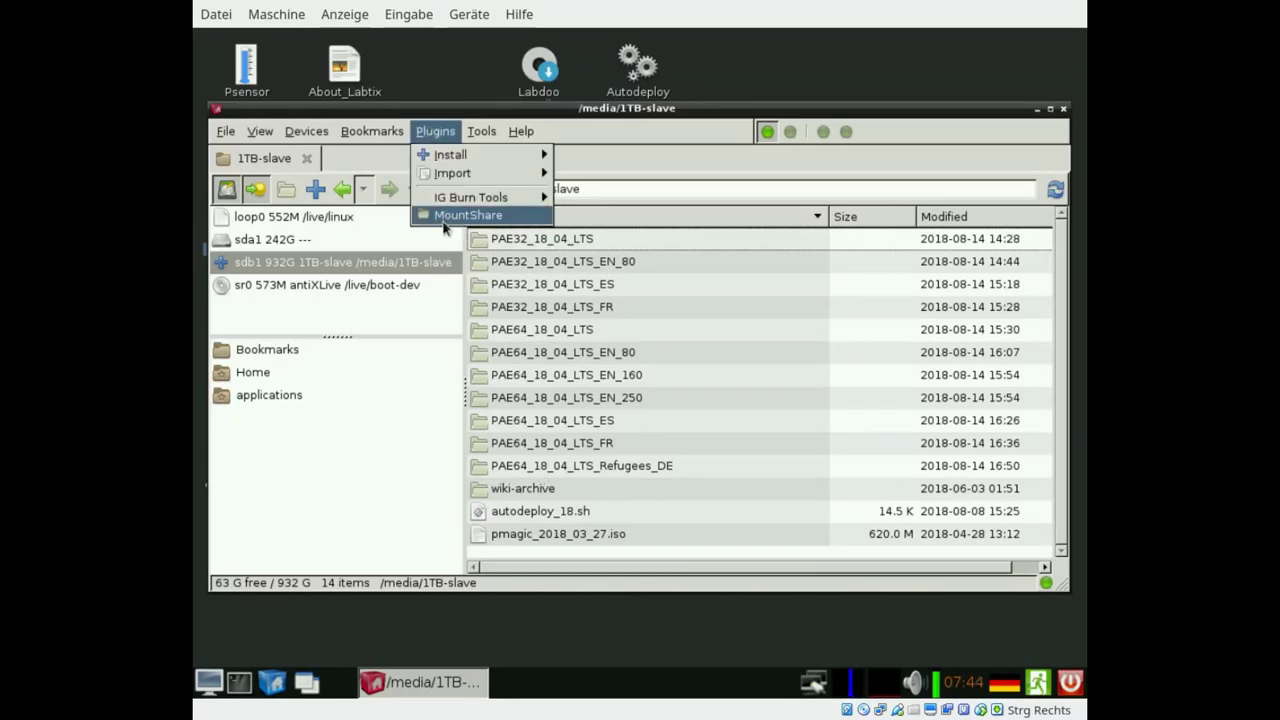
left_click(443, 221)
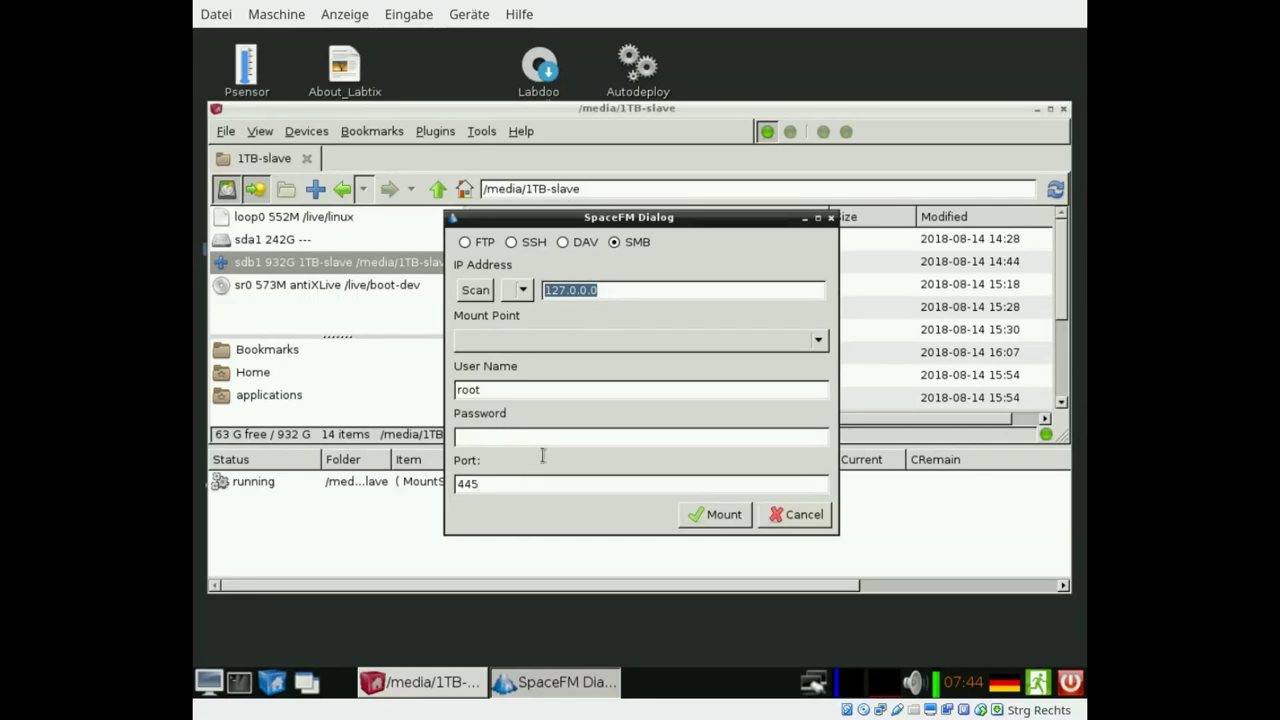
left_click(809, 517)
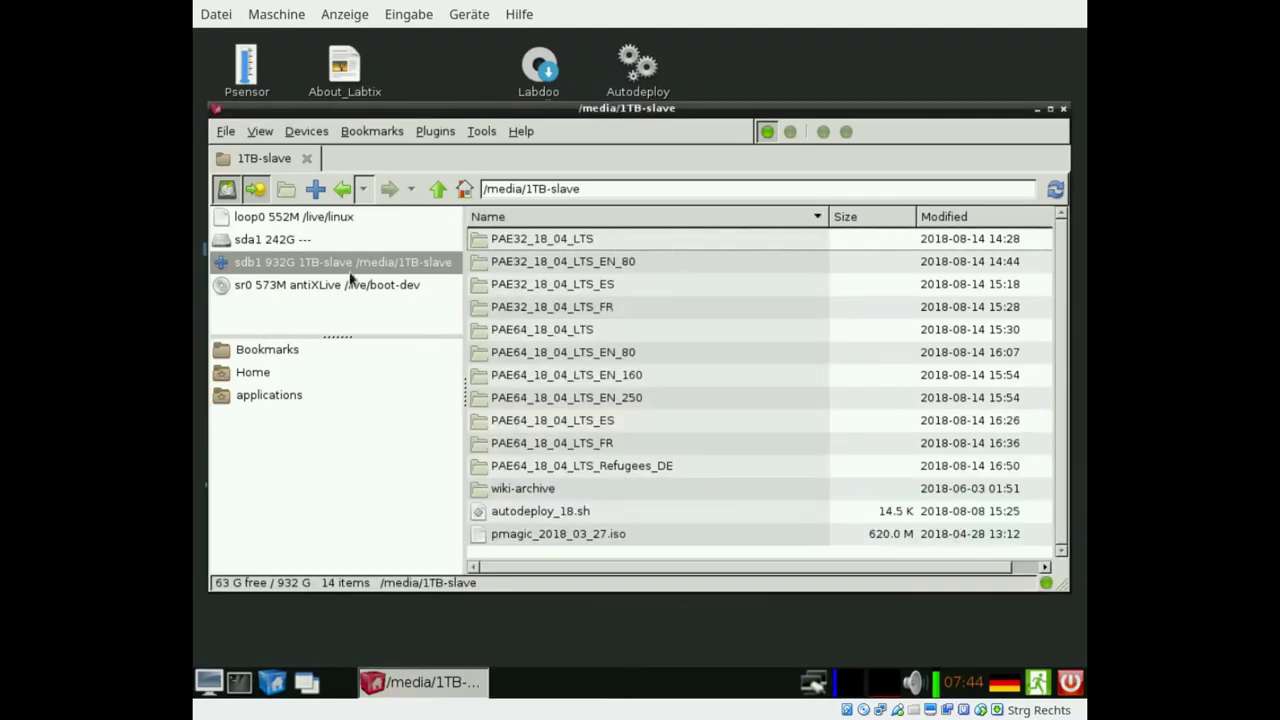
- Minimize SpaceFM and launch the Labdoo Installer so it asks for the target disk
left_click(1038, 110)
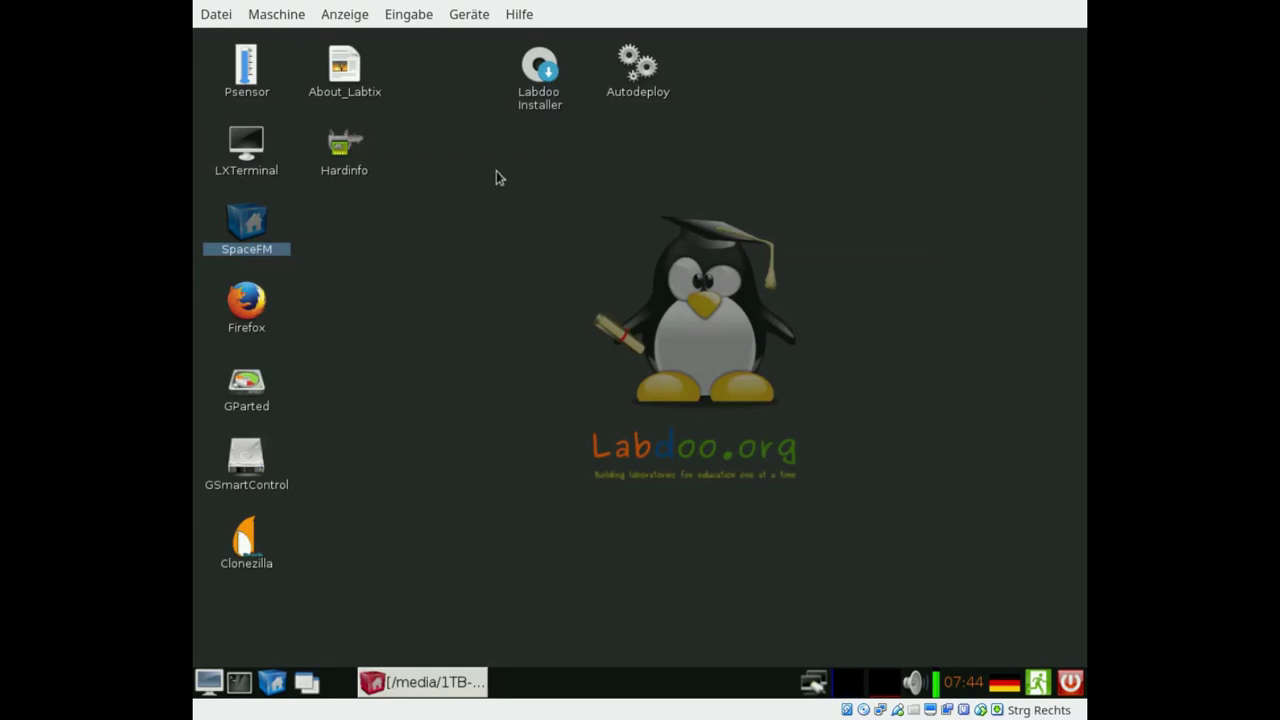
double_click(543, 97)
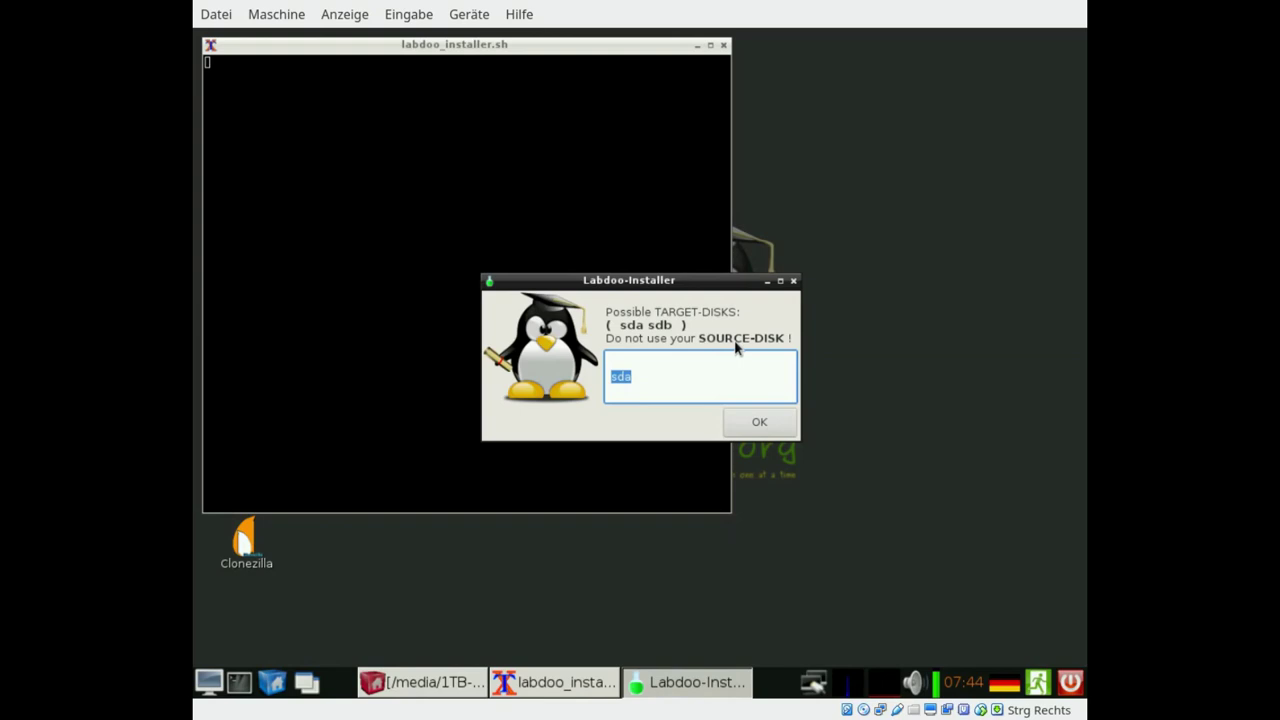
- Accept sda as the target disk and lower the Shred setting to 0
left_click(766, 427)
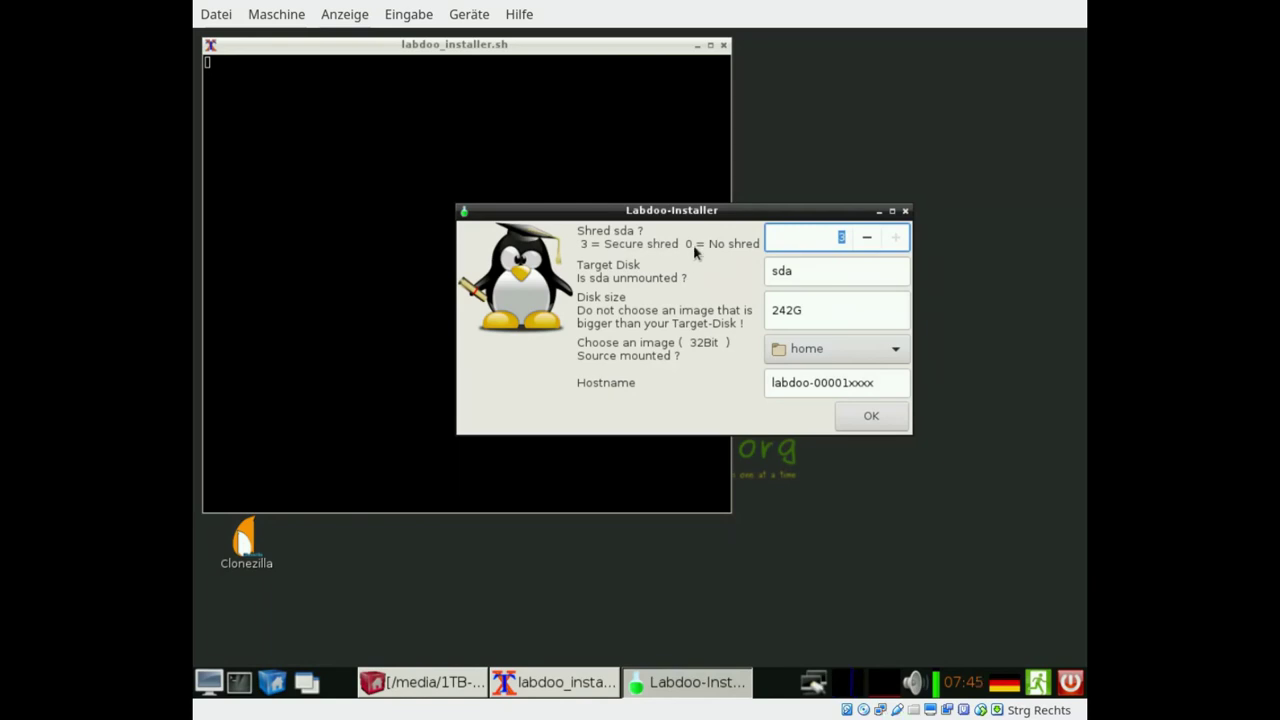
left_click(867, 240)
left_click(867, 240)
left_click(867, 240)
left_click(837, 311)
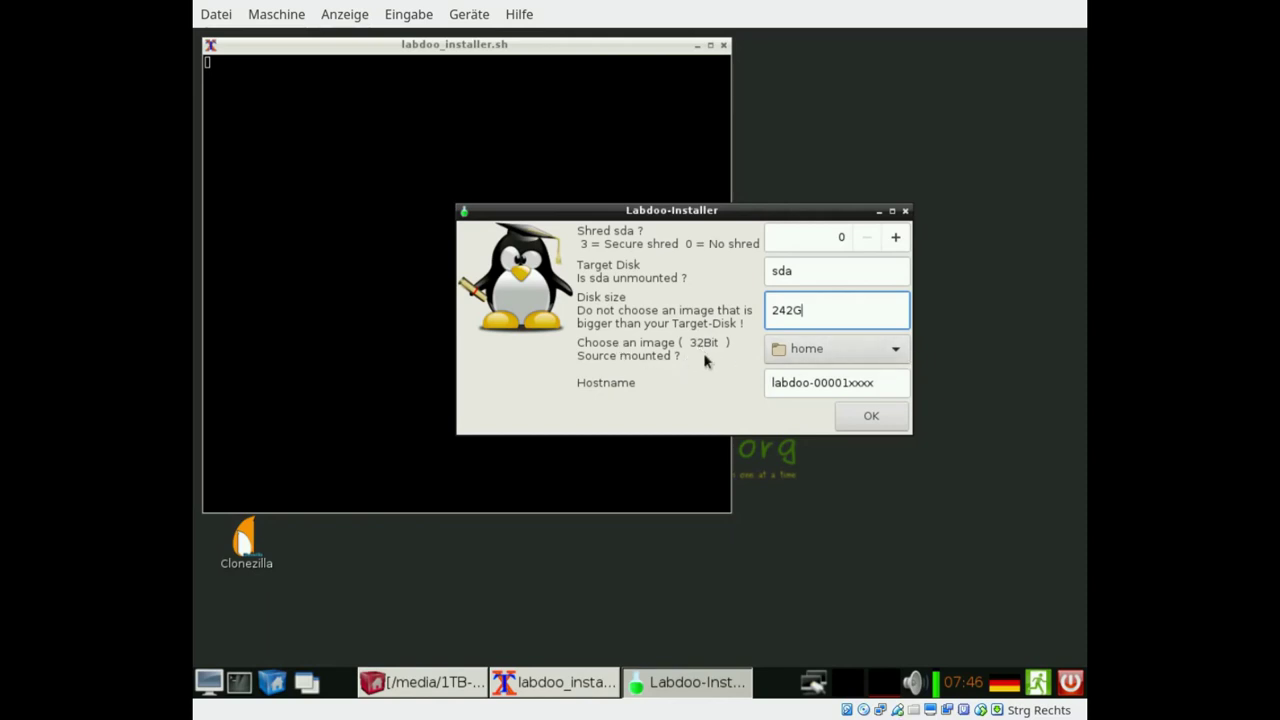
- Choose Other... as the image source and browse to the 1TB-slave drive
left_click(898, 350)
left_click(851, 372)
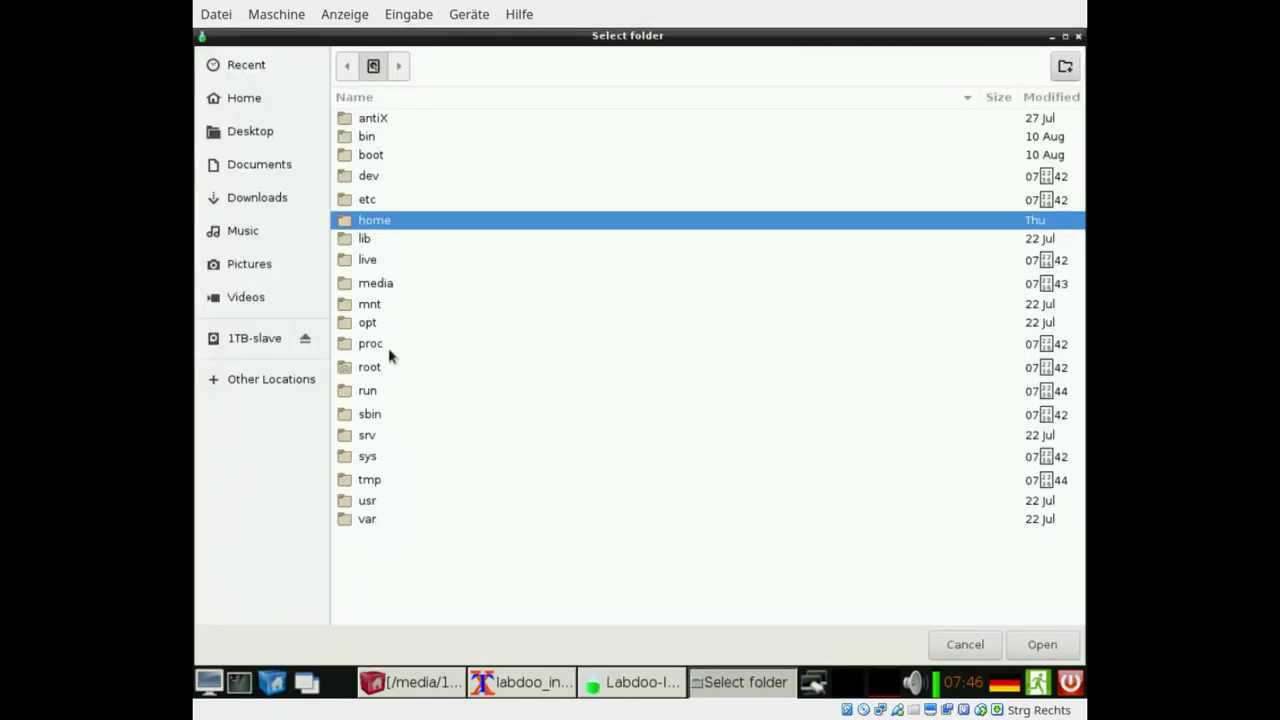
left_click(242, 340)
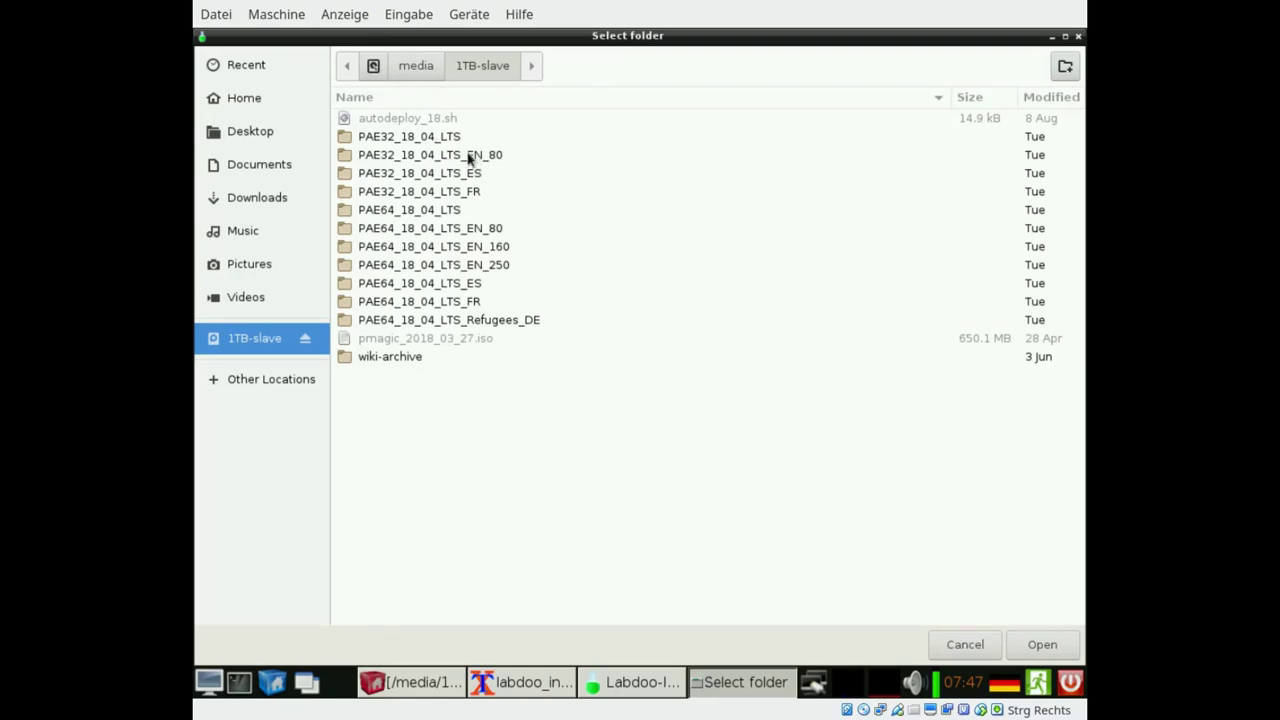
- Browse the PAE32 and PAE64 image folders, opening PAE64_18_04_LTS_EN_250 to inspect it
left_click(448, 140)
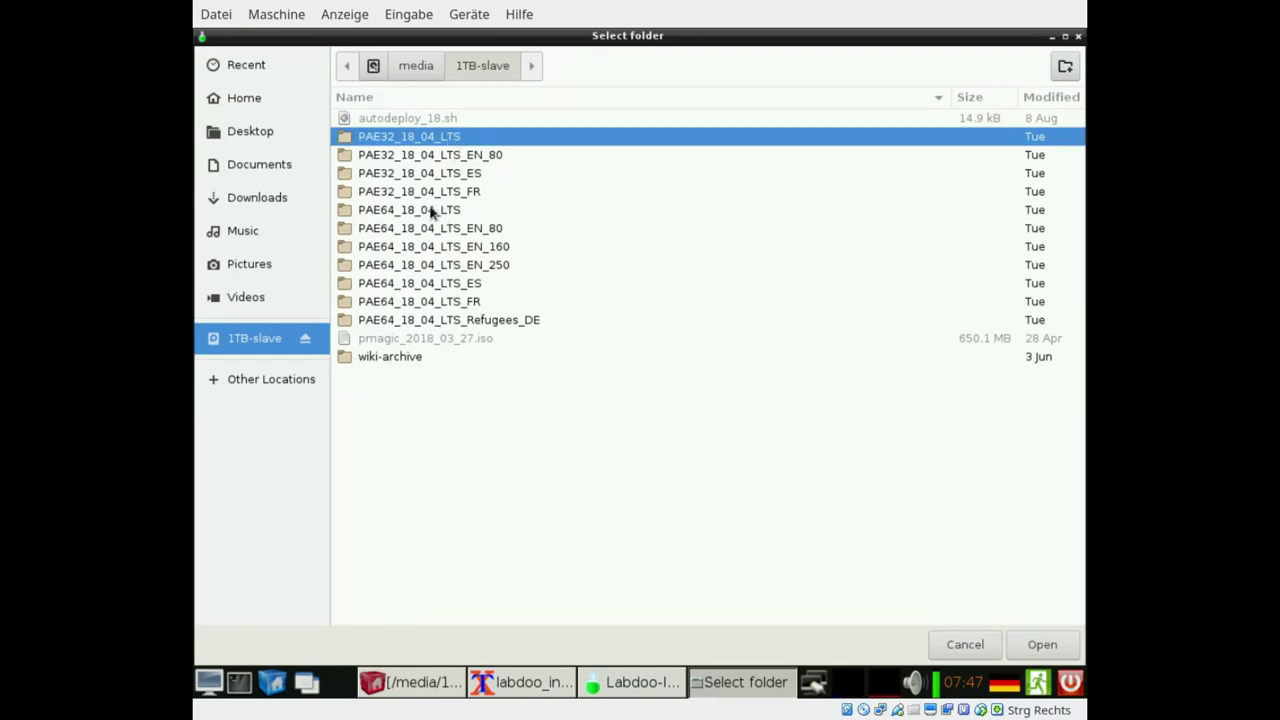
left_click(433, 210)
left_click(429, 140)
left_click(433, 210)
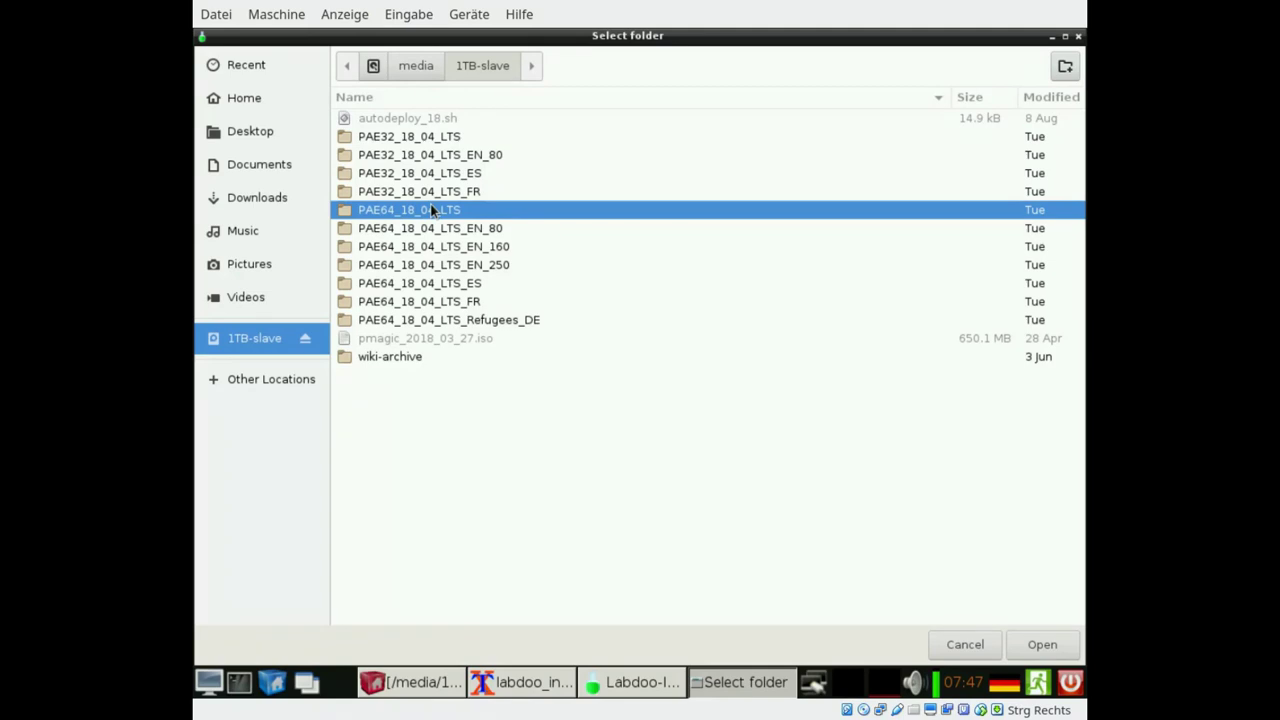
left_click(455, 155)
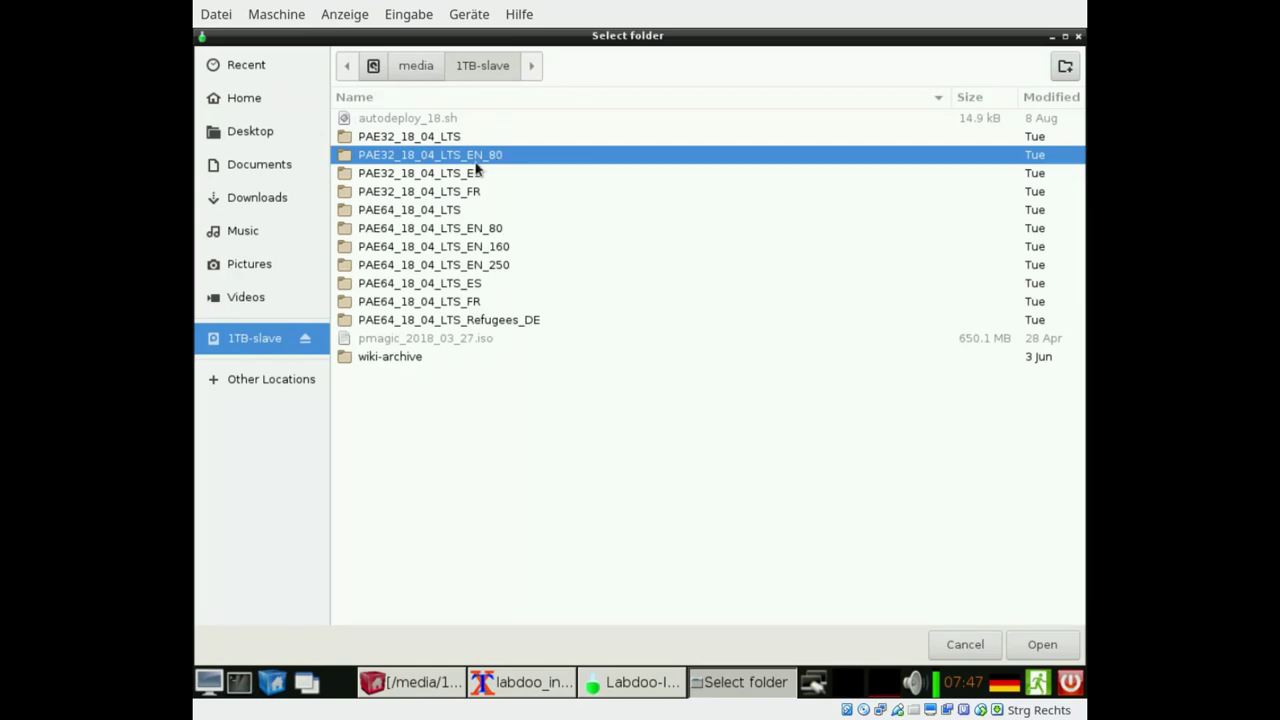
left_click(470, 170)
left_click(473, 198)
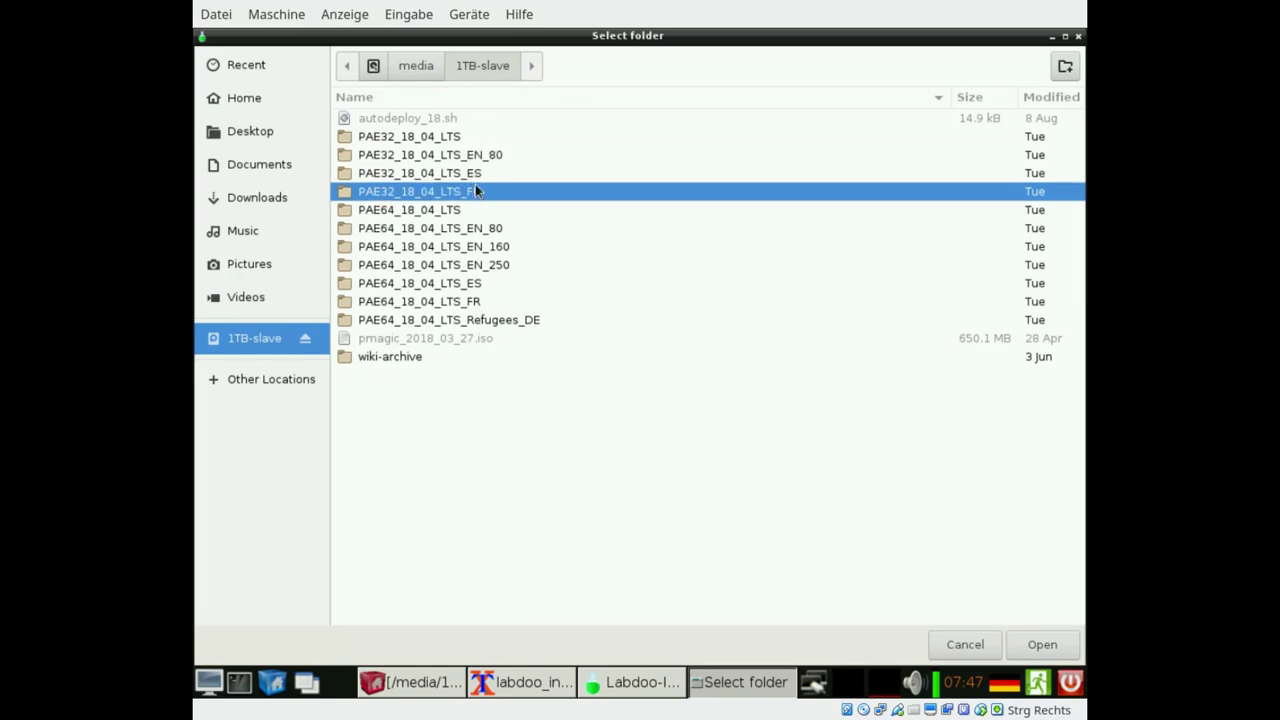
left_click(445, 233)
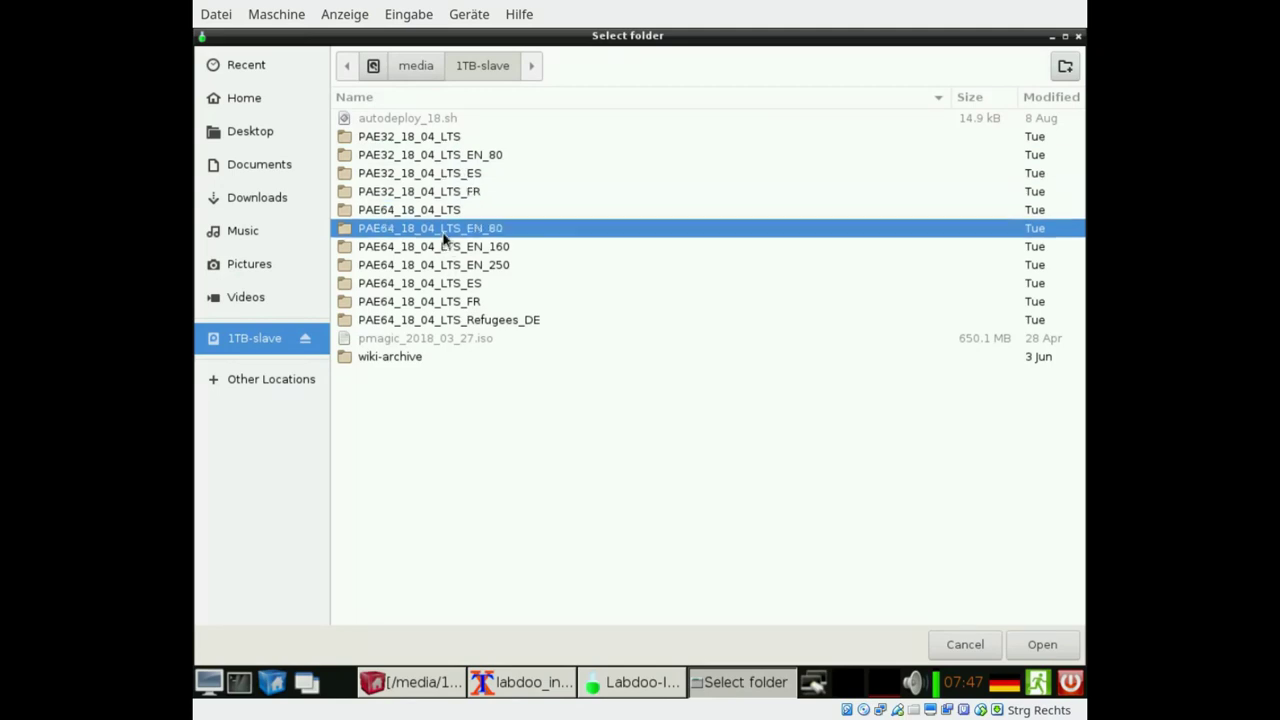
left_click(496, 246)
left_click(494, 266)
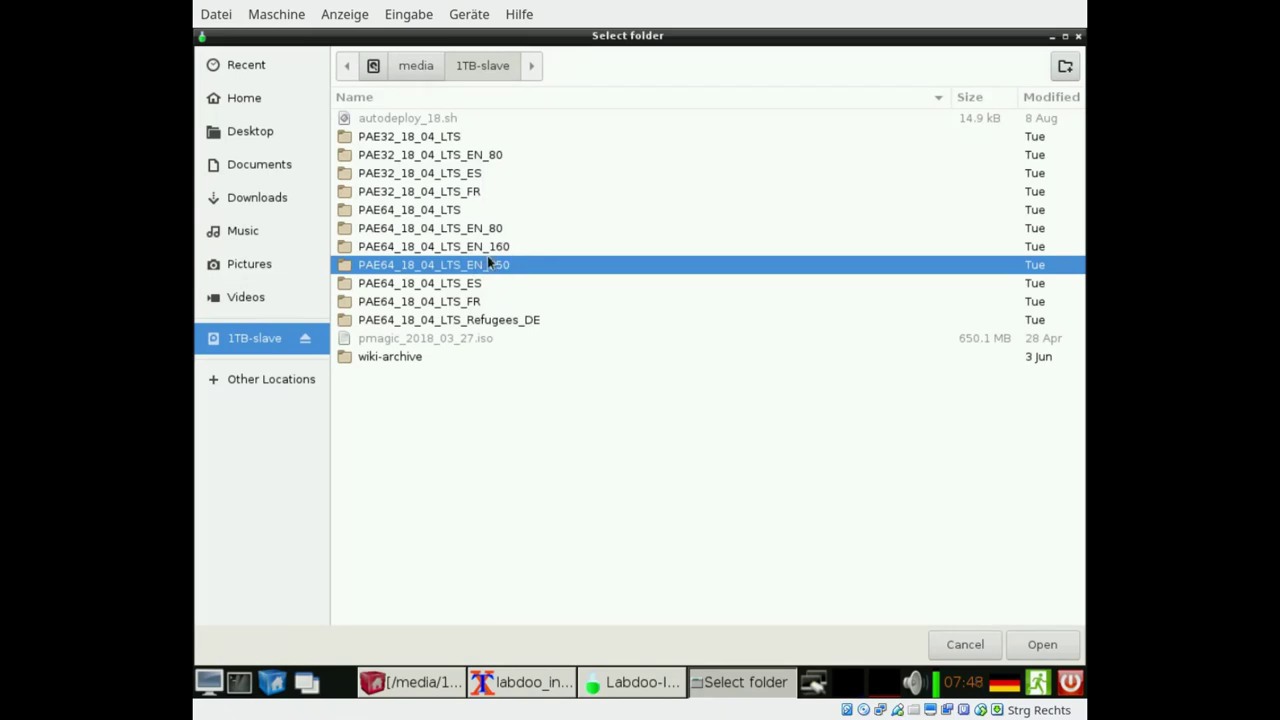
double_click(487, 270)
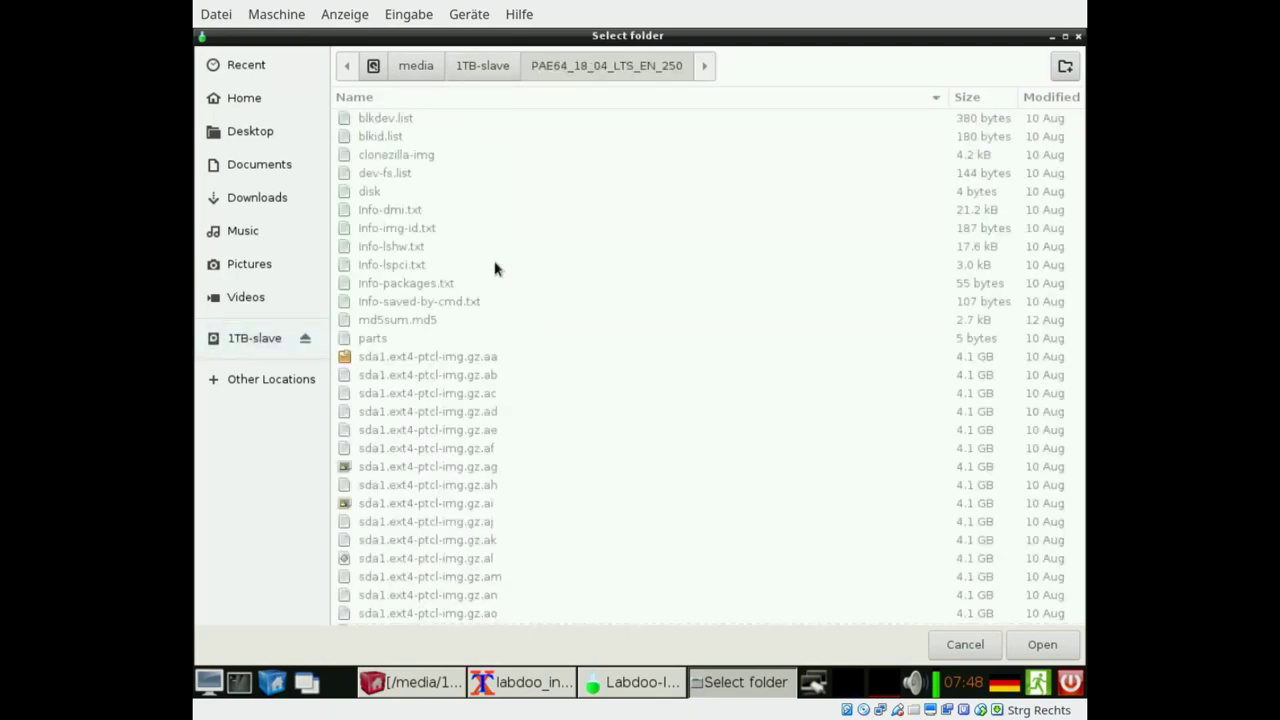
- Return to 1TB-slave, enter PAE32_18_04_LTS and confirm it as the image source
left_click(492, 70)
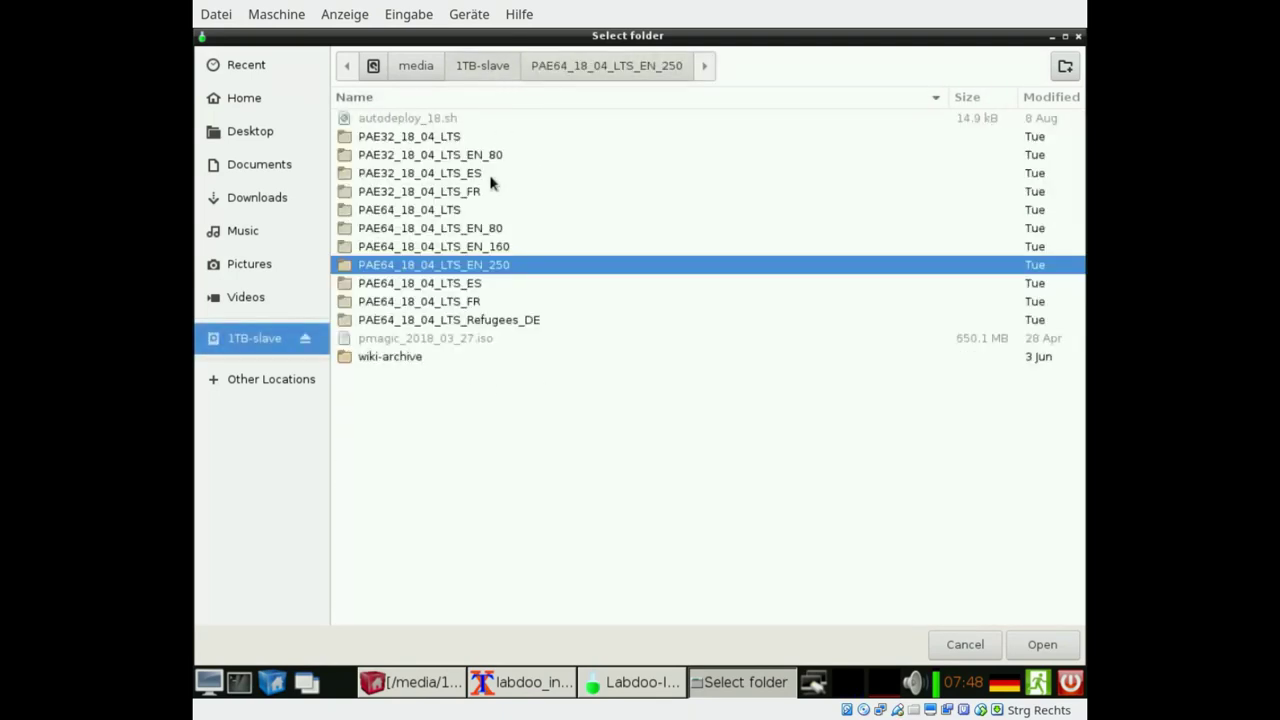
left_click(419, 137)
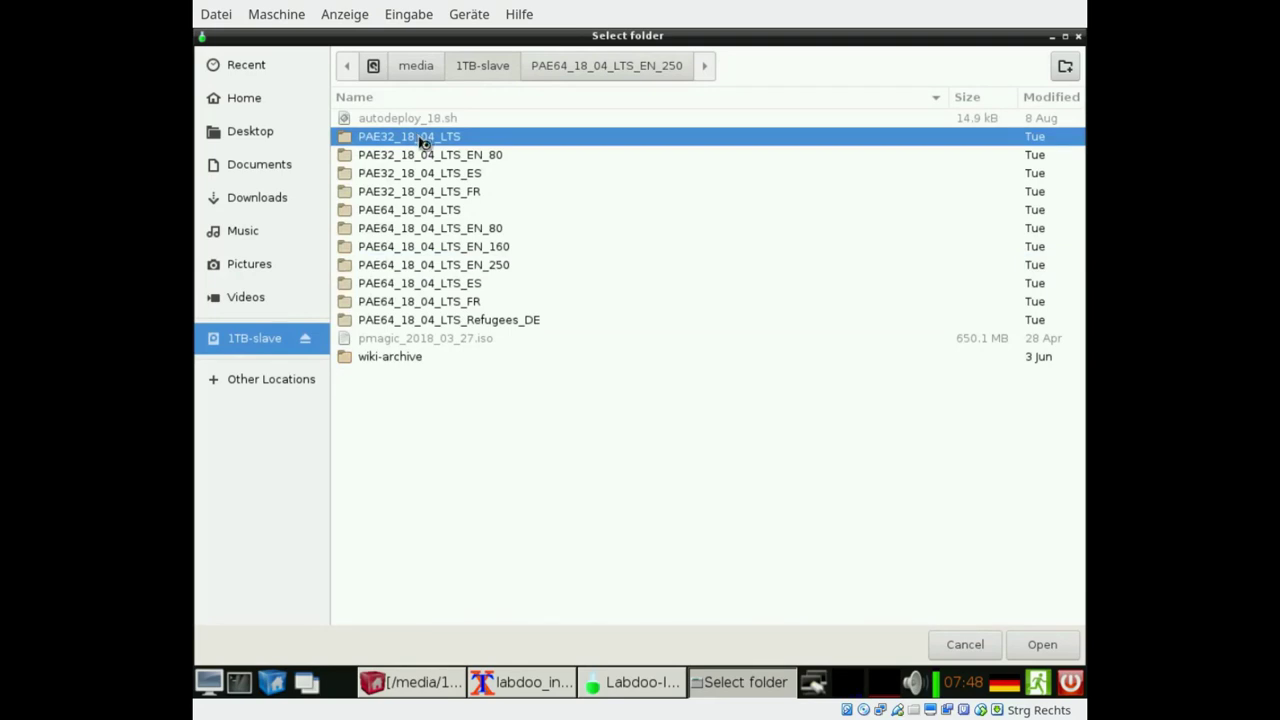
double_click(422, 142)
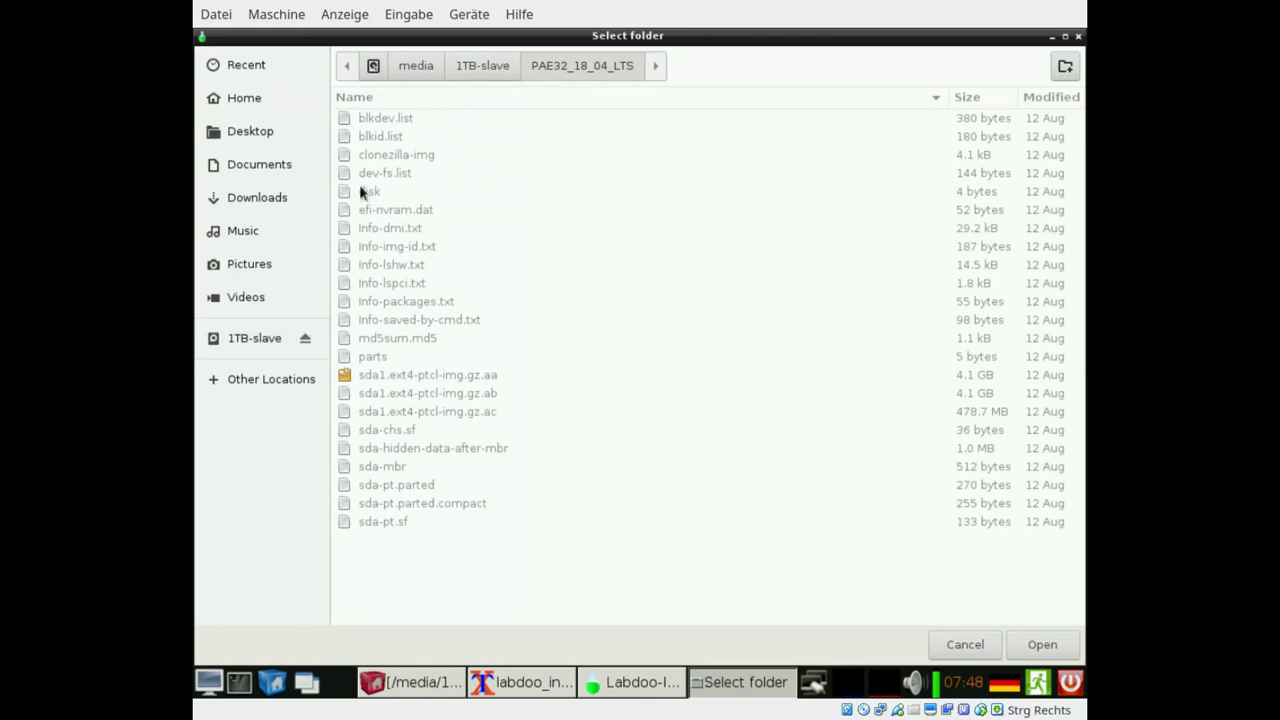
left_click(485, 68)
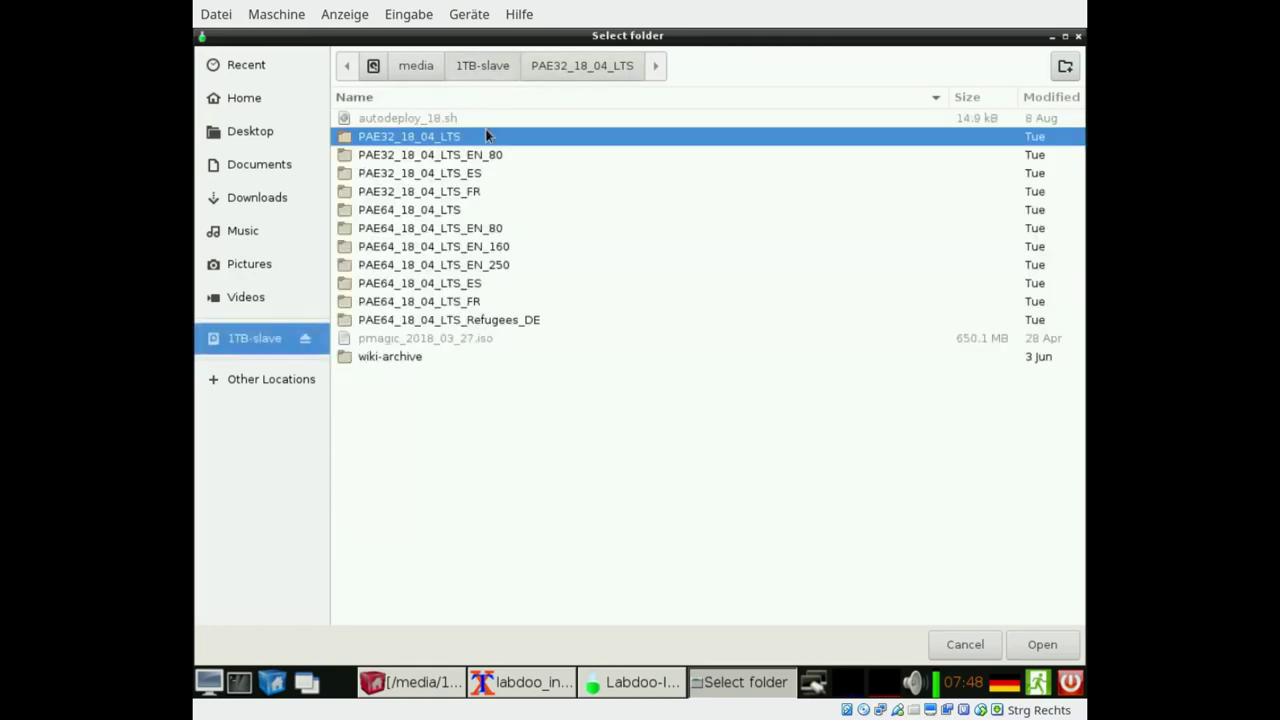
double_click(428, 136)
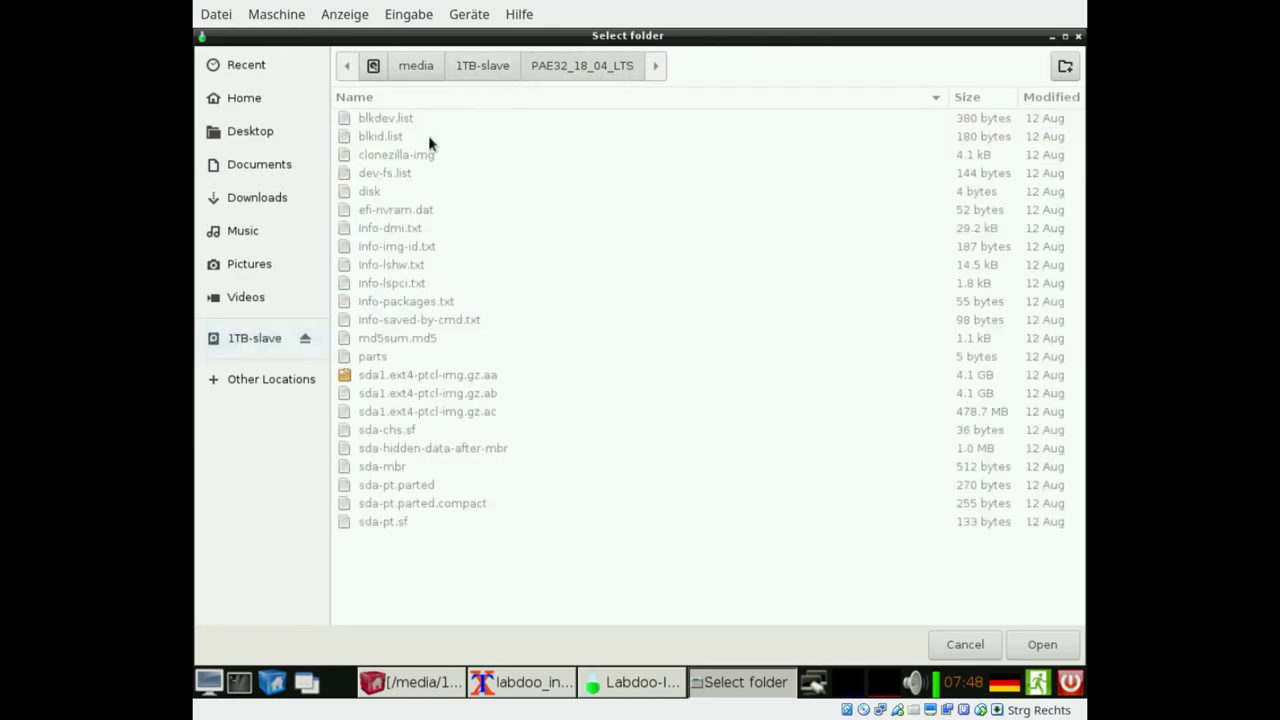
left_click(1045, 646)
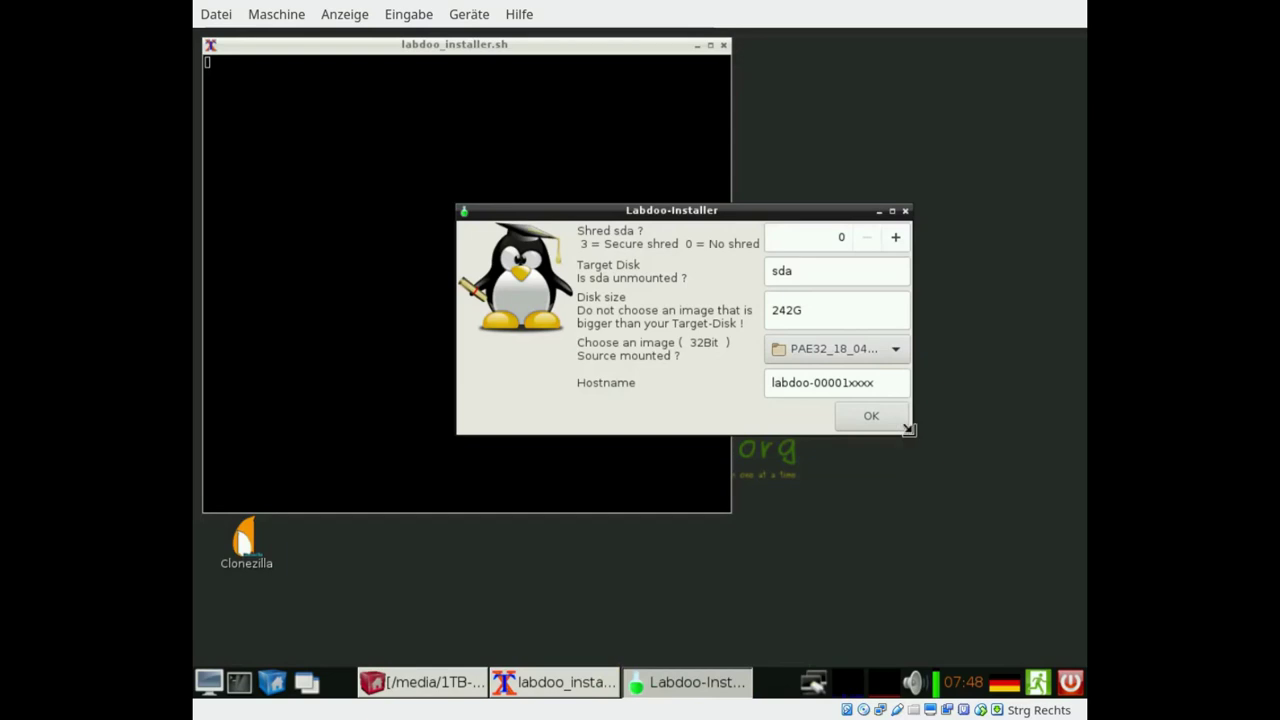
- Enlarge the installer form and replace the hostname's trailing xxxx with 9999
left_click_drag(908, 431, 1040, 490)
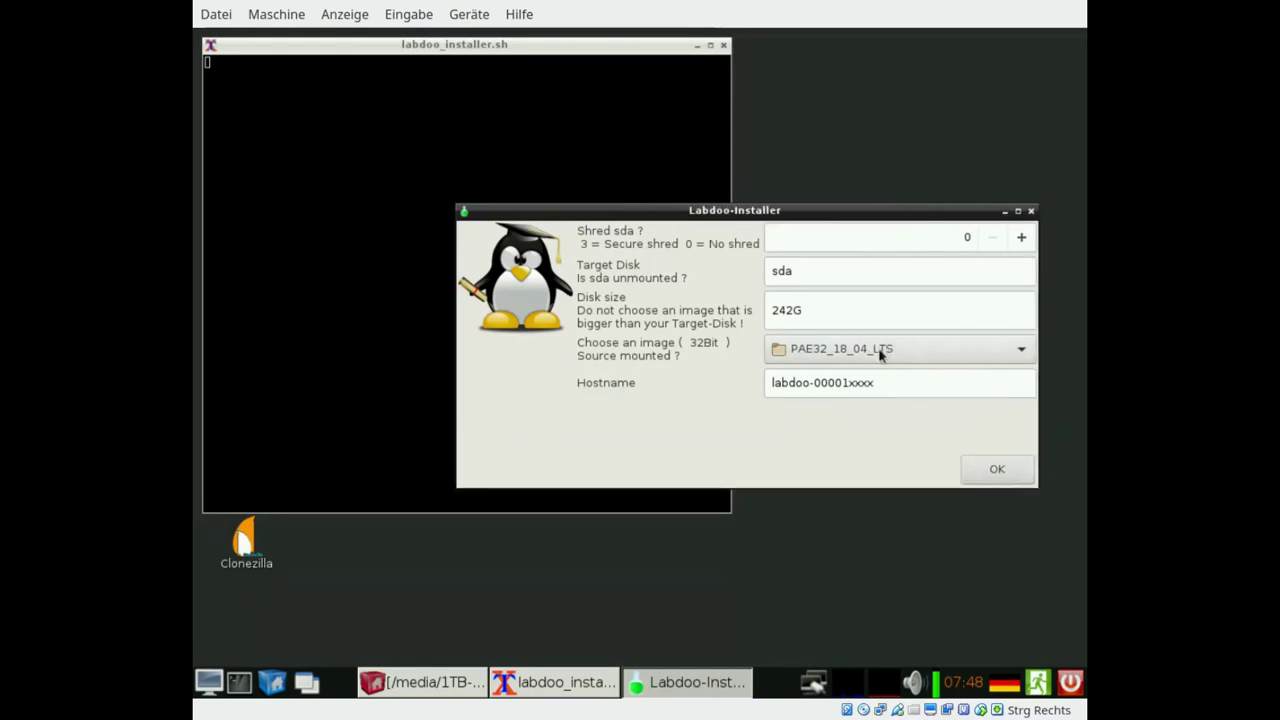
left_click(891, 384)
key("shift+Left")
key("shift+Left")
key("shift+Left")
key("shift+Left")
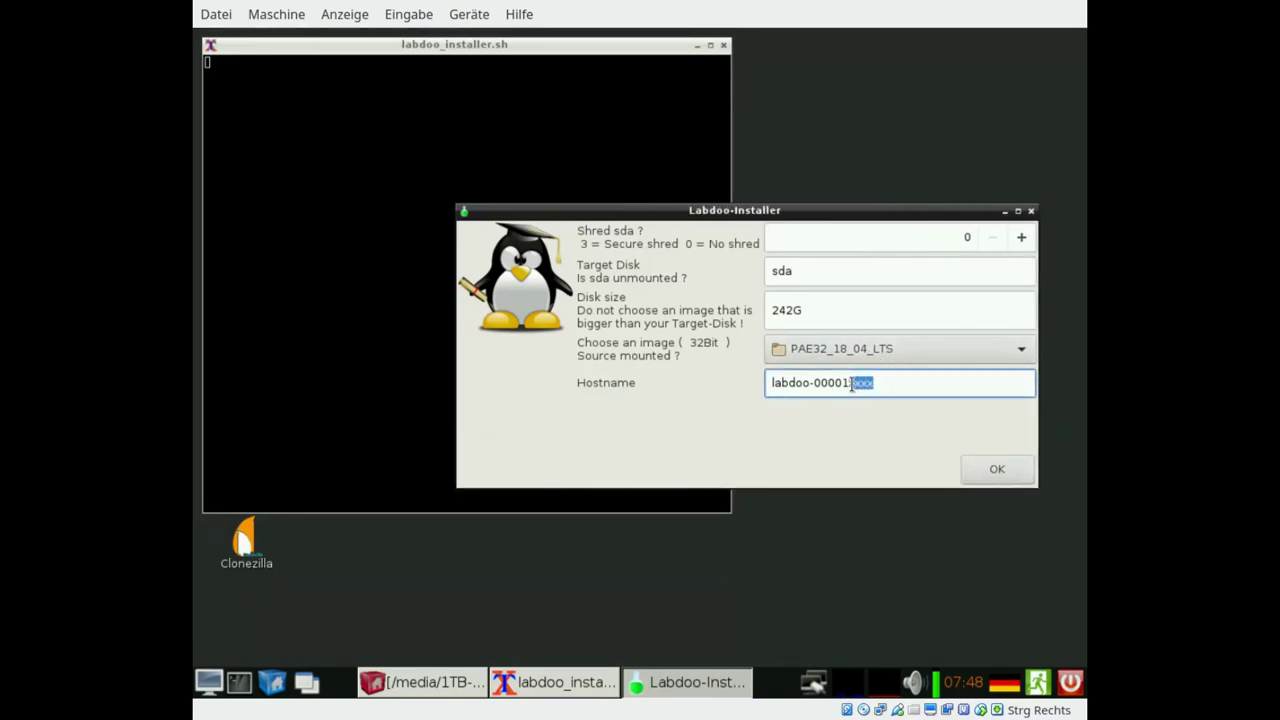
type("9999")
- Submit the settings and confirm the summary to start restoring PAE32_18_04_LTS onto sda
left_click(985, 475)
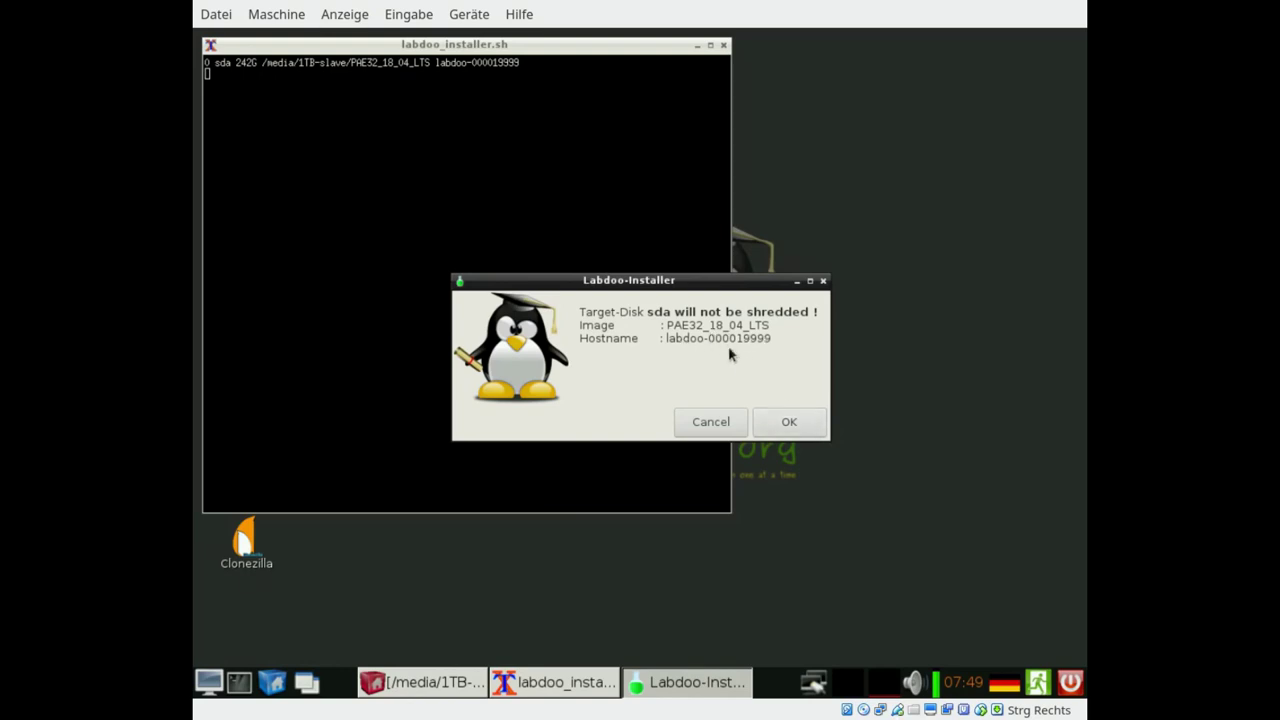
left_click(794, 432)
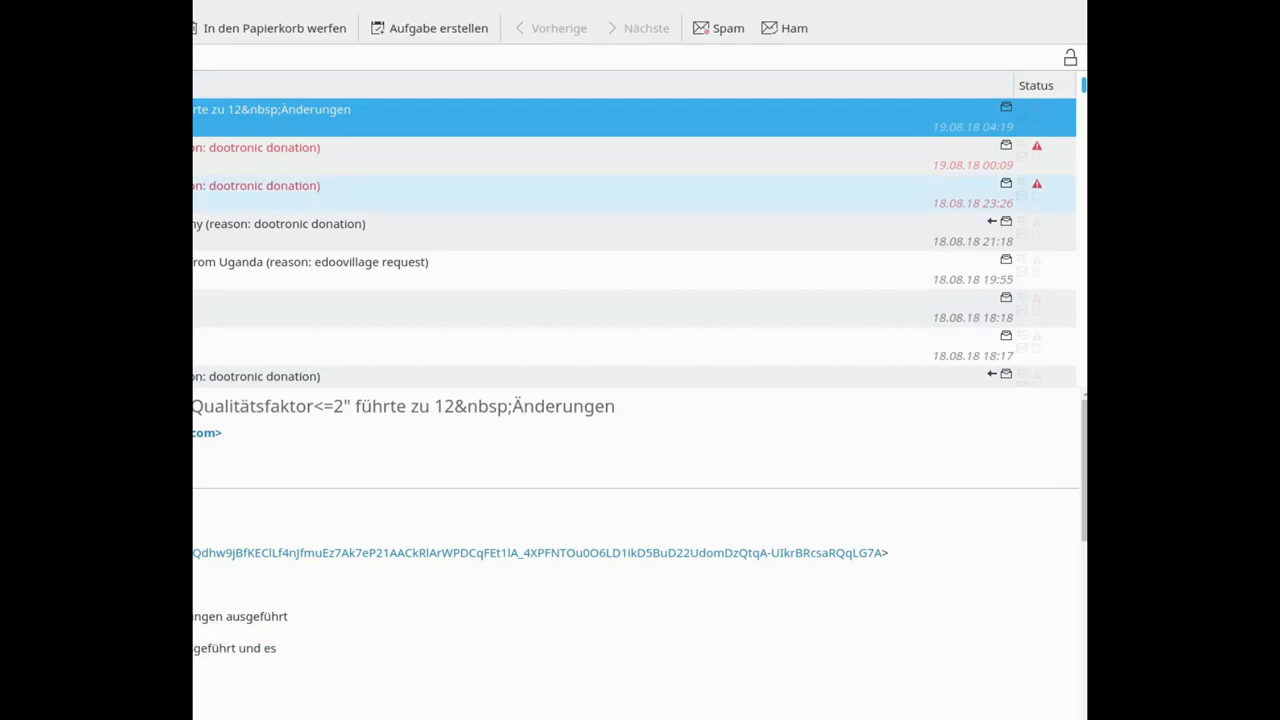
- Open the dootronic donation message, then start a reply and discard it
double_click(210, 192)
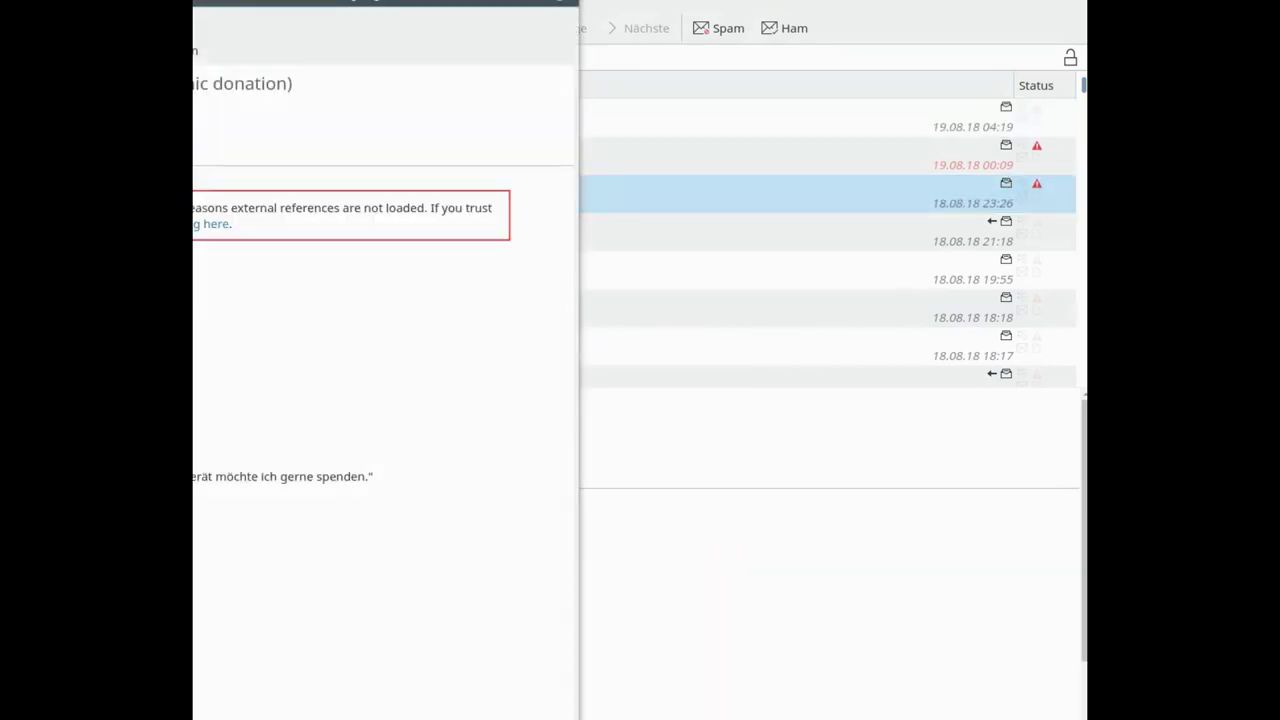
left_click(562, 4)
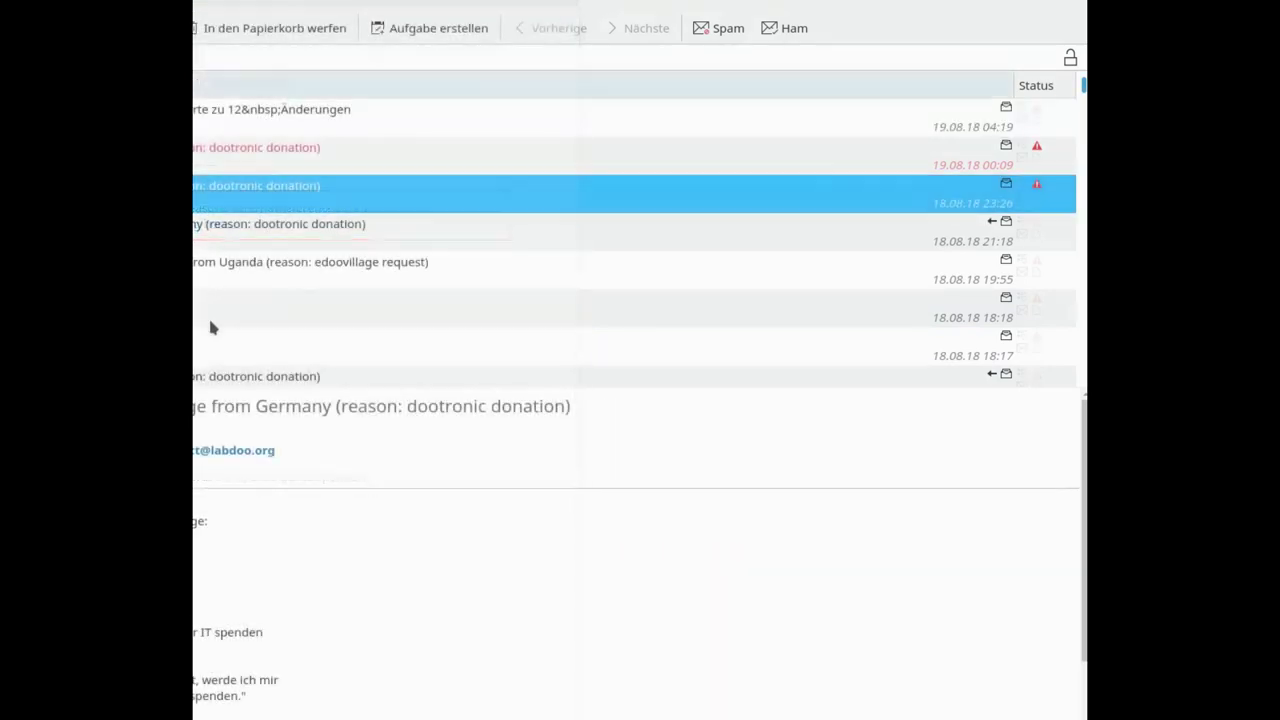
right_click(200, 186)
mouse_move(400, 195)
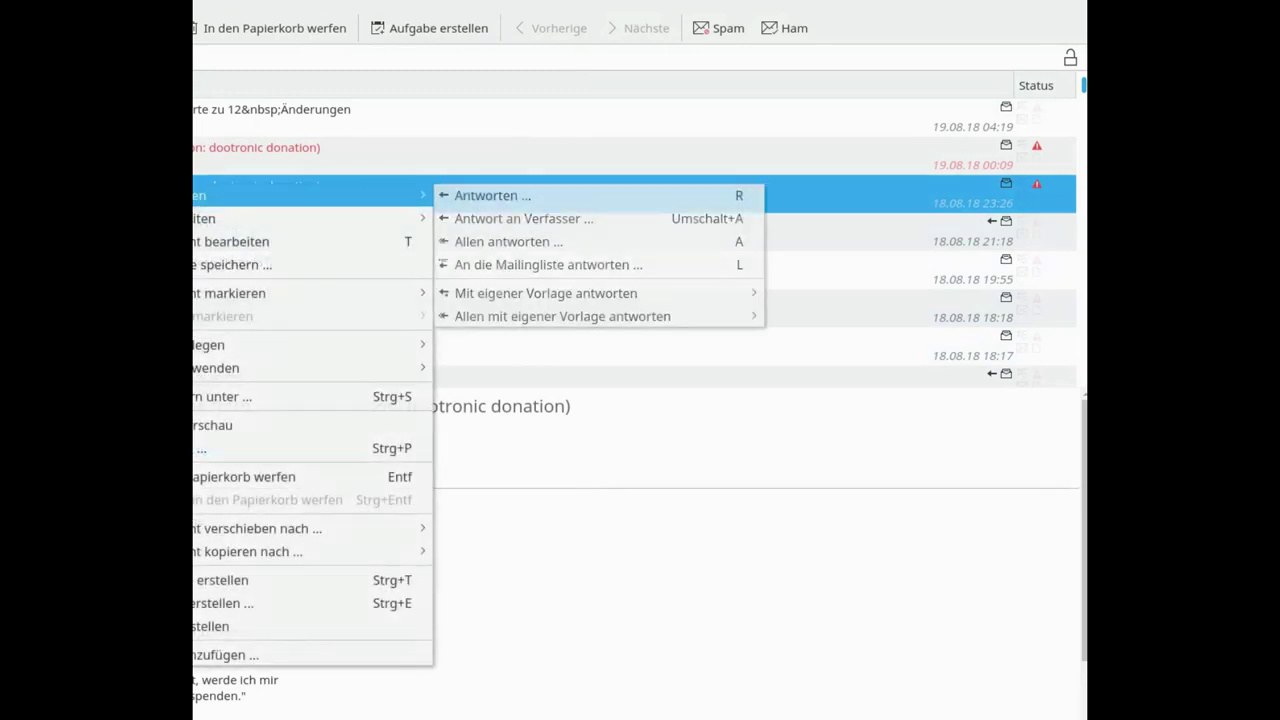
left_click(443, 199)
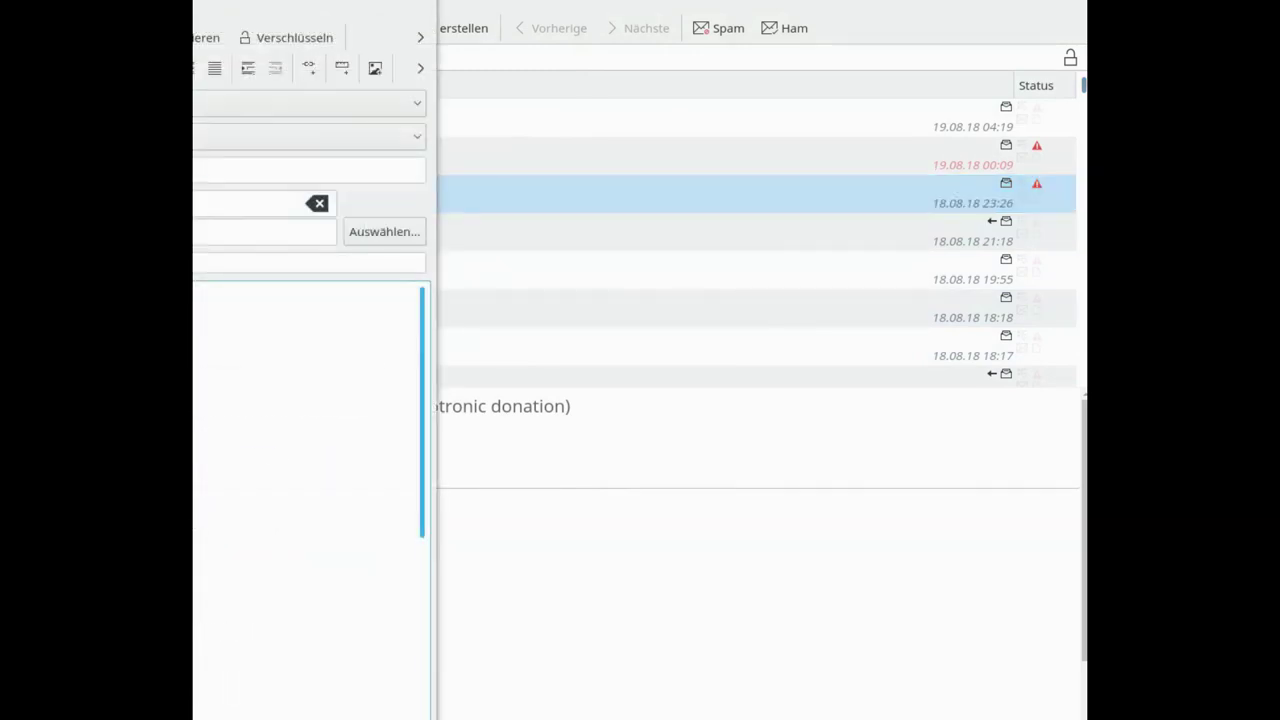
left_click(538, 620)
- Start a new message to the donation sender's address, then close it
right_click(193, 584)
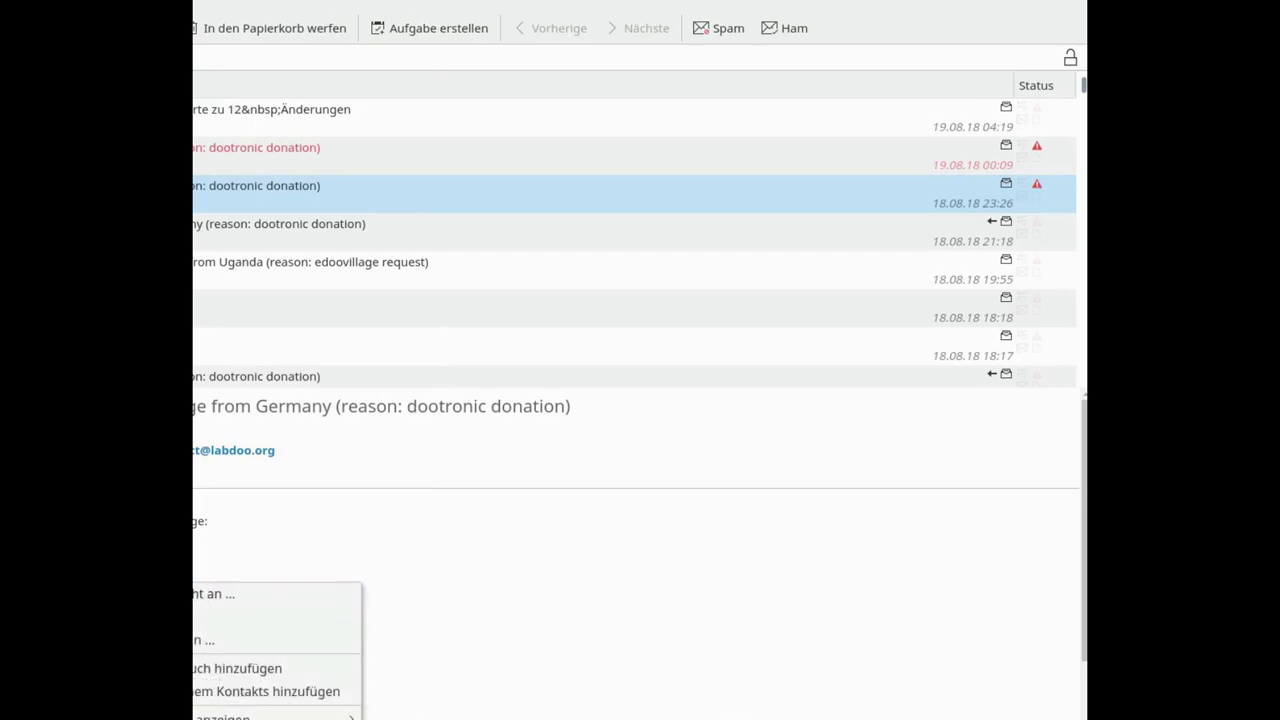
left_click(213, 593)
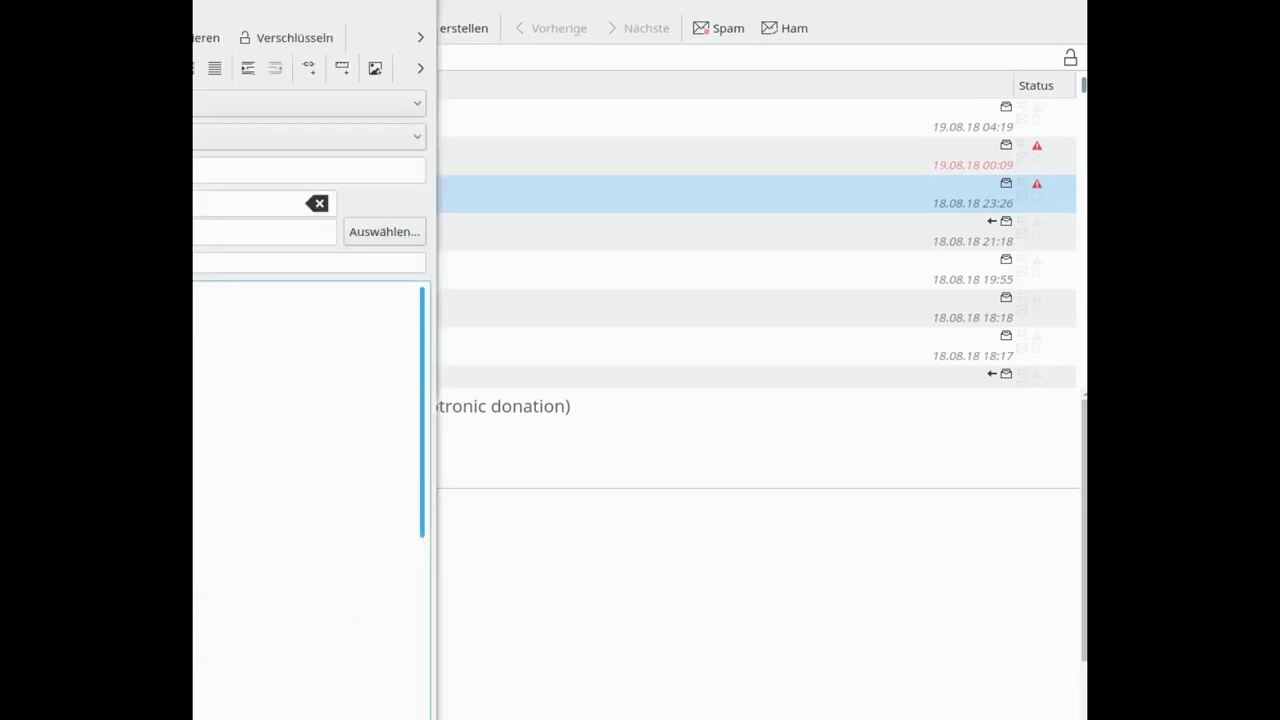
left_click(318, 203)
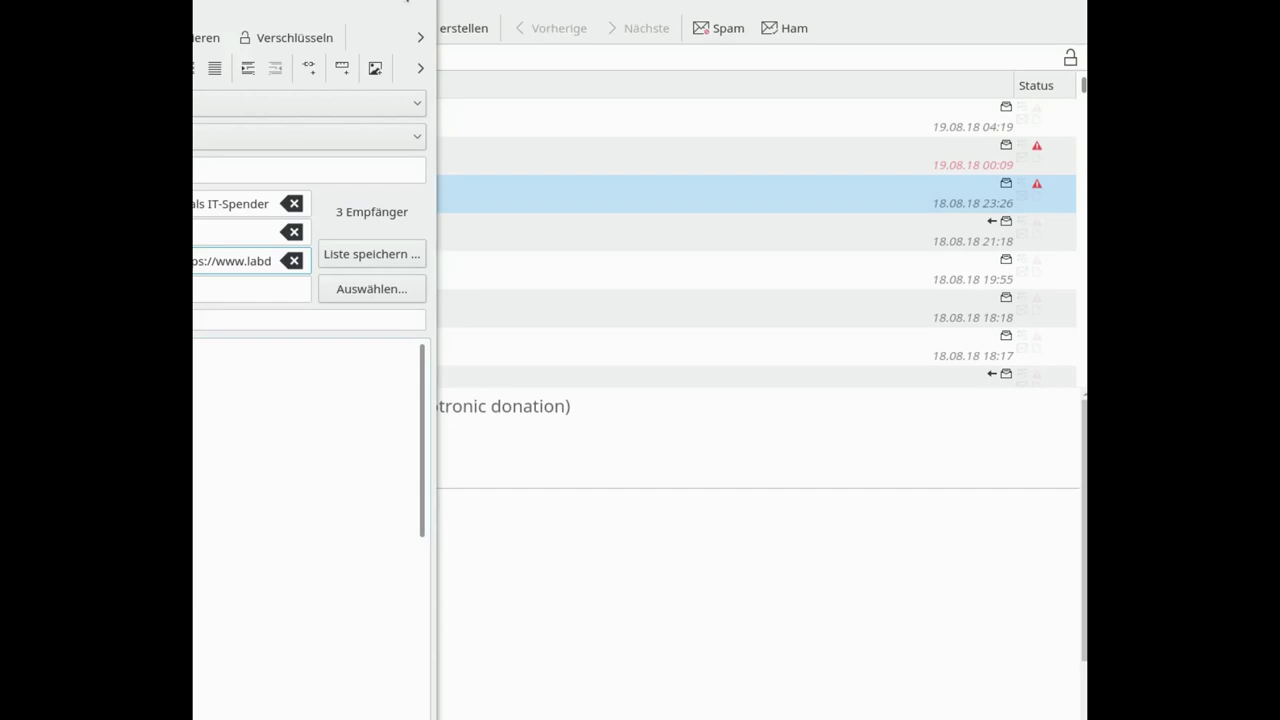
key("ctrl+Return")
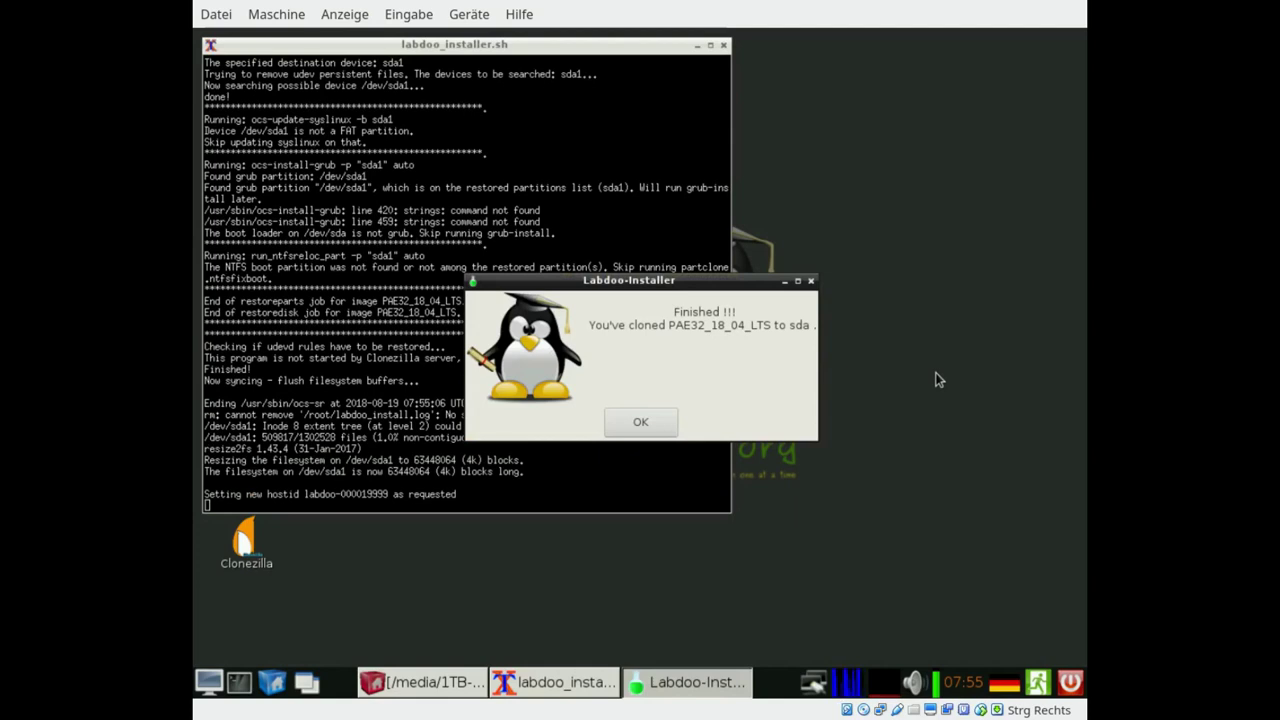
- Acknowledge the Finished dialog to close the Labdoo Installer
left_click(623, 428)
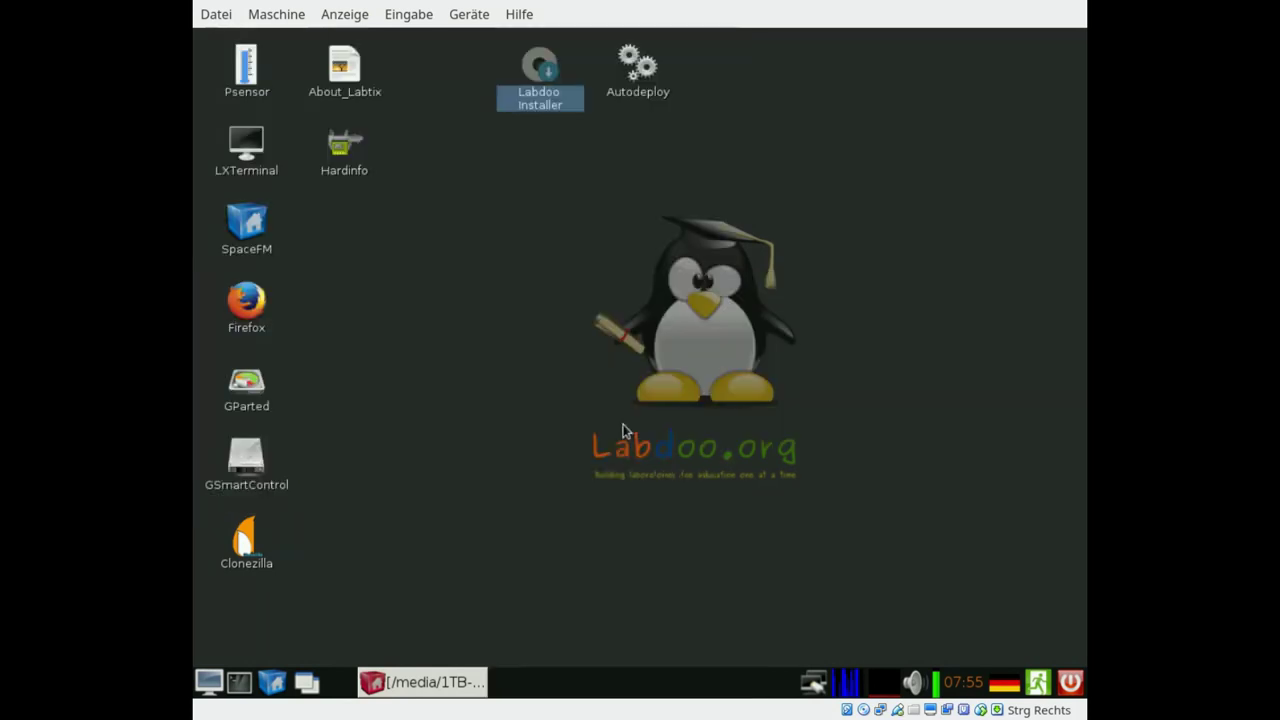